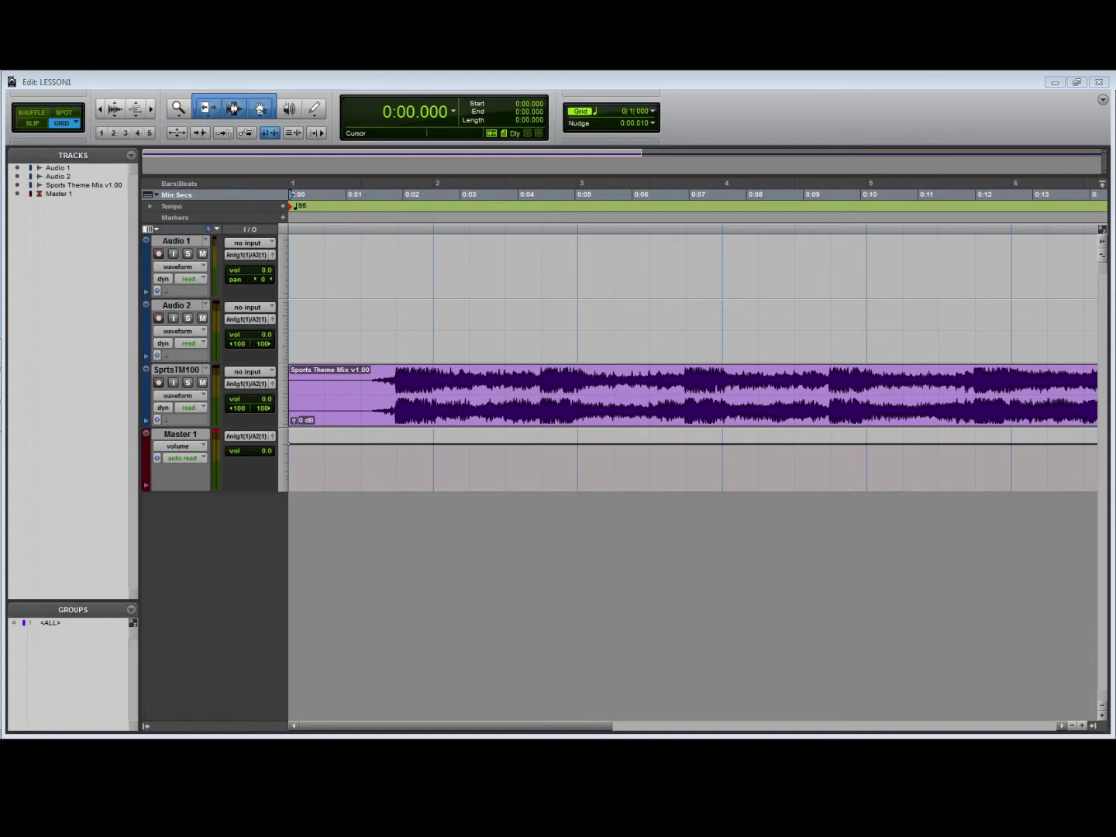
# - Create a click track and play the session with the SprtsTM100 track muted
pyautogui.click(83, 66)
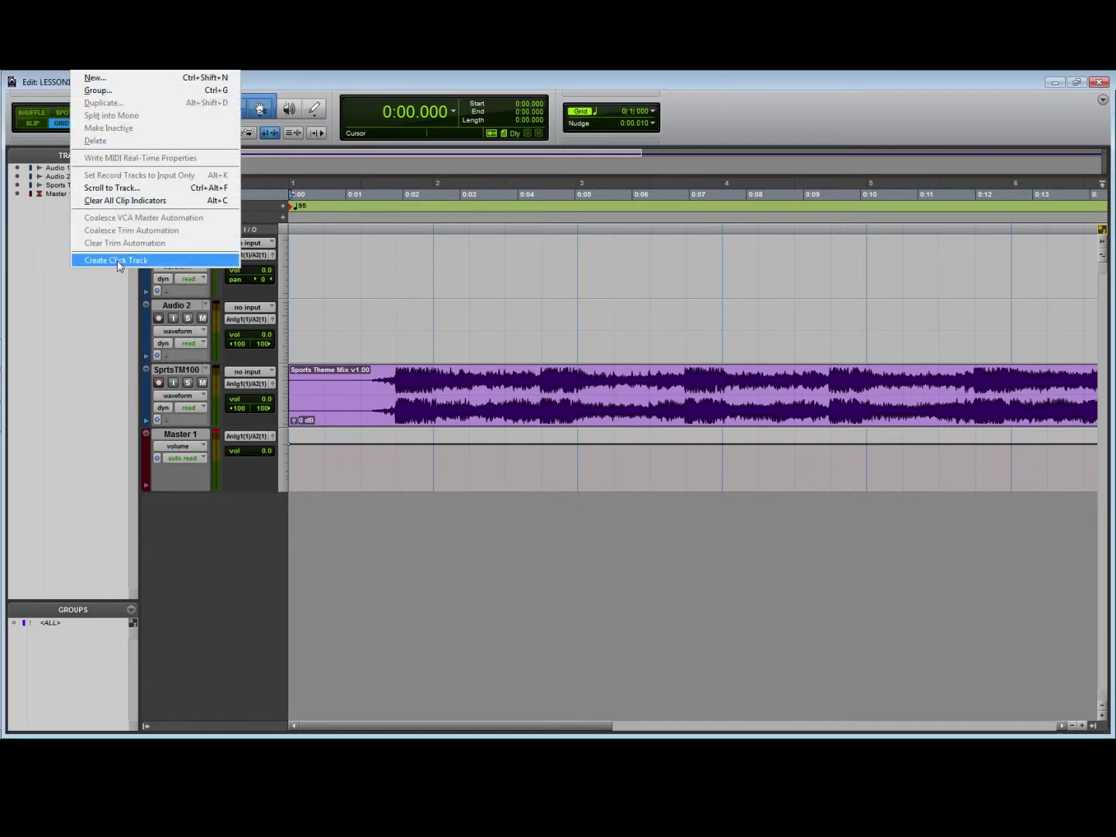
pyautogui.click(117, 261)
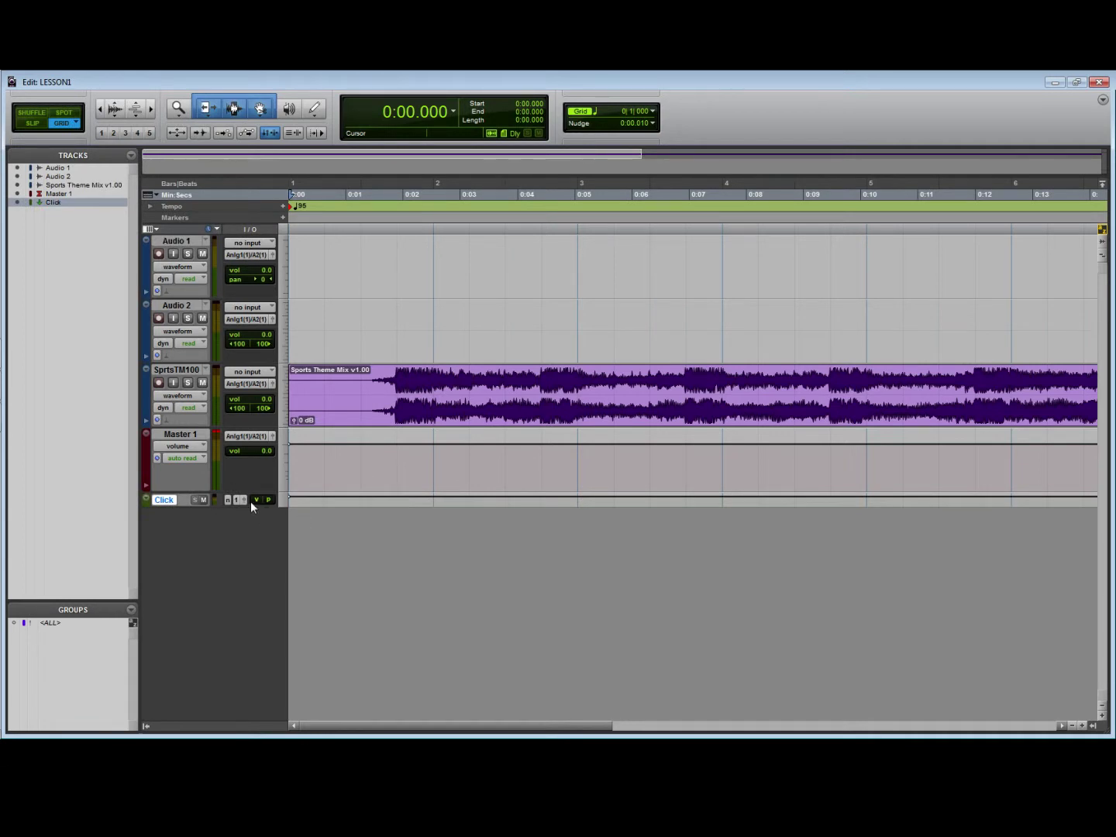
pyautogui.click(202, 383)
pyautogui.press('space')
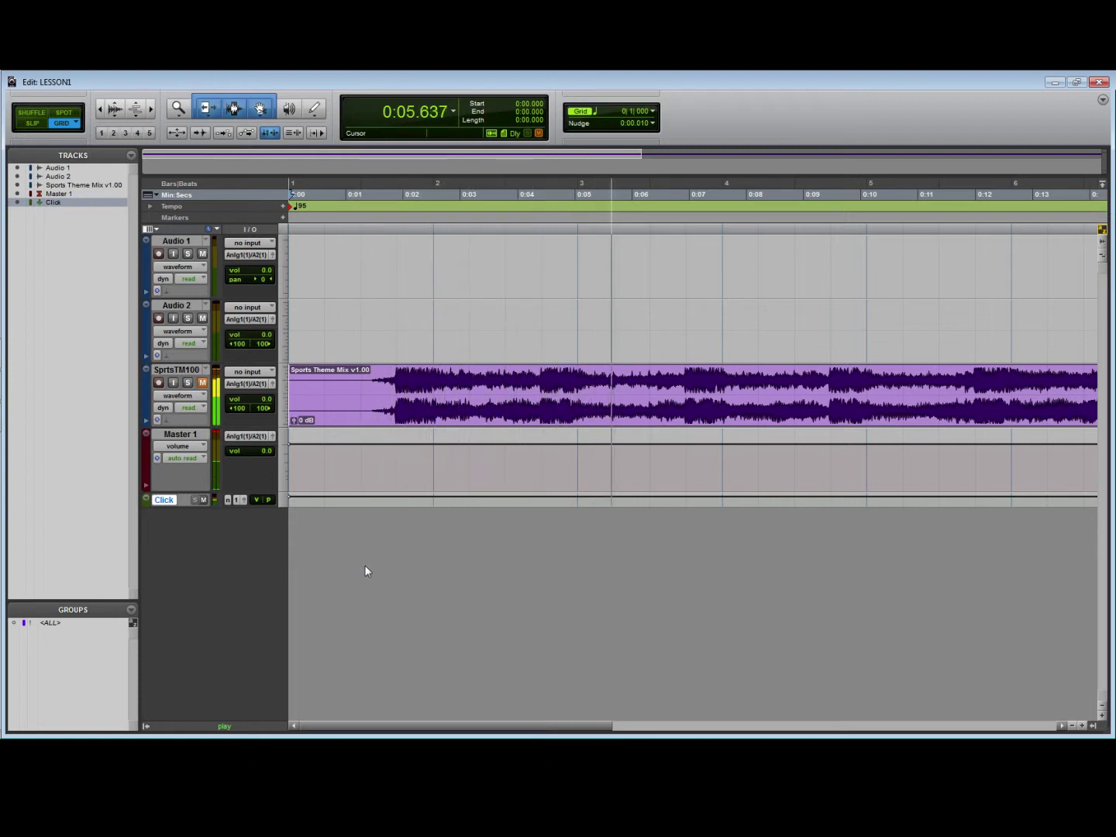
# - Try panning the click track to 91 right in the mixer, and reset its pan to centre
pyautogui.hotkey('ctrl', '=')
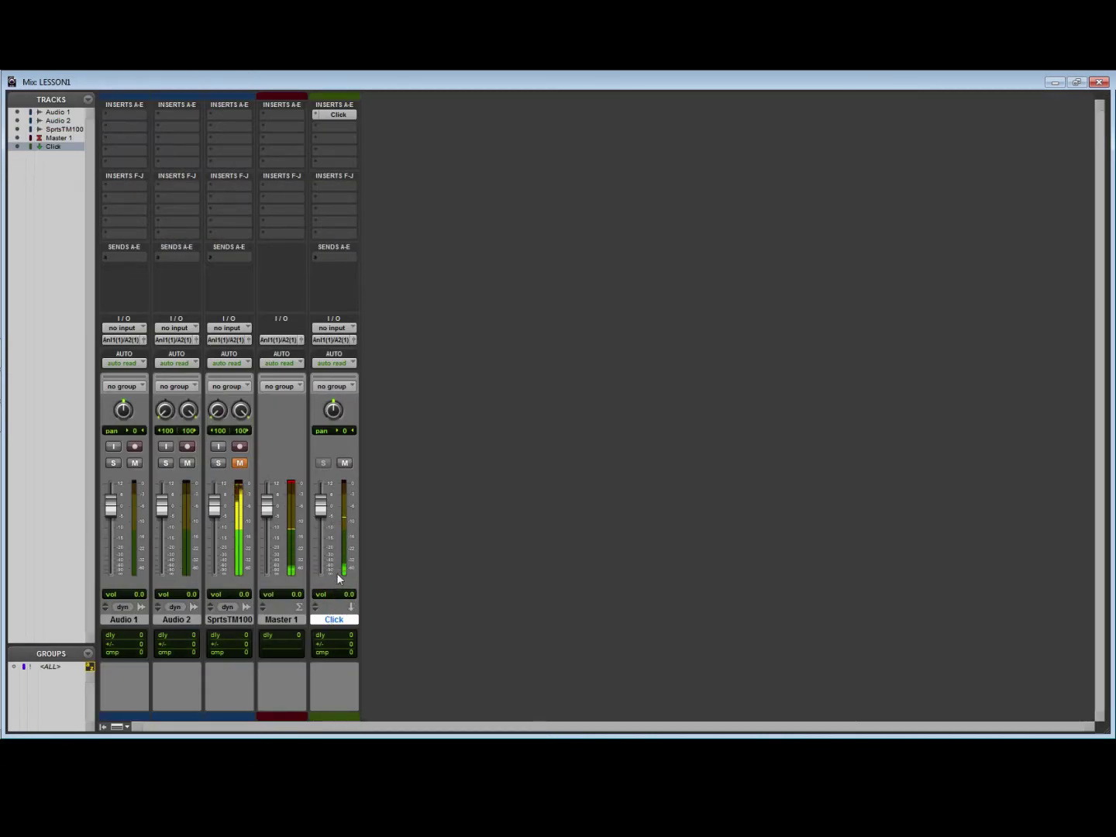
pyautogui.moveTo(333, 410); pyautogui.dragTo(332, 367)
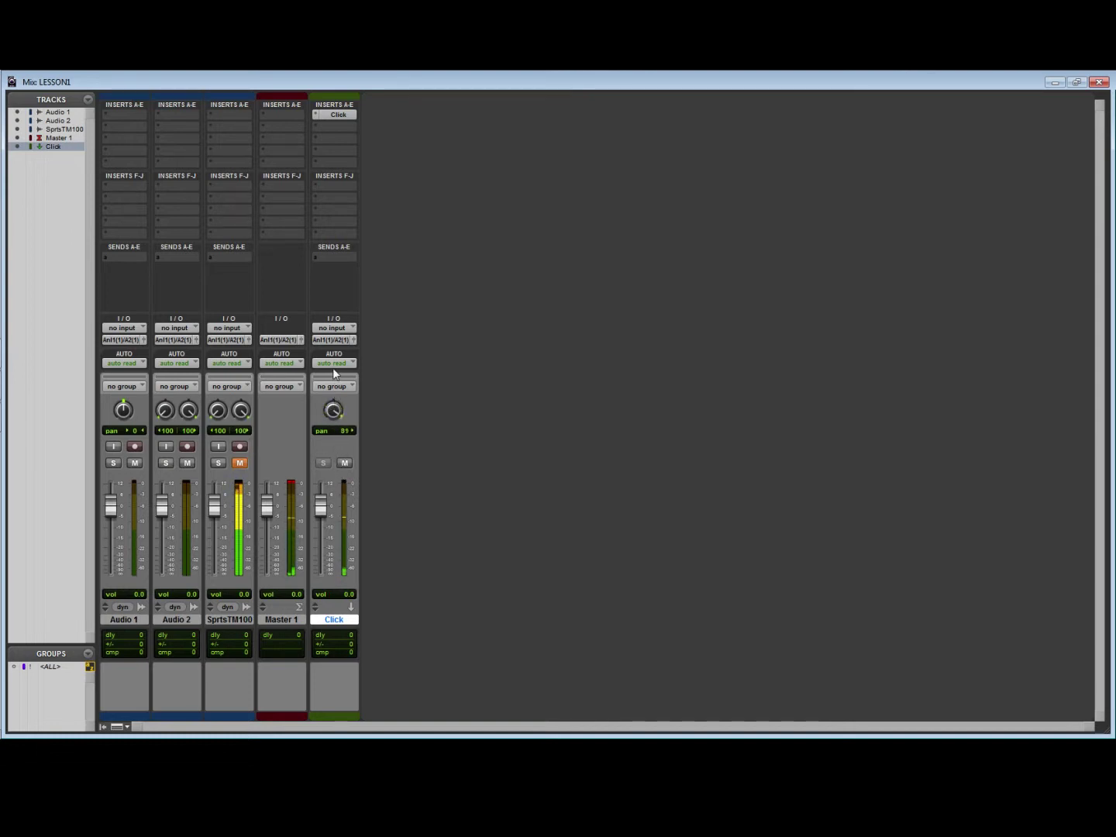
pyautogui.keyDown('alt'); pyautogui.click(333, 411); pyautogui.keyUp('alt')
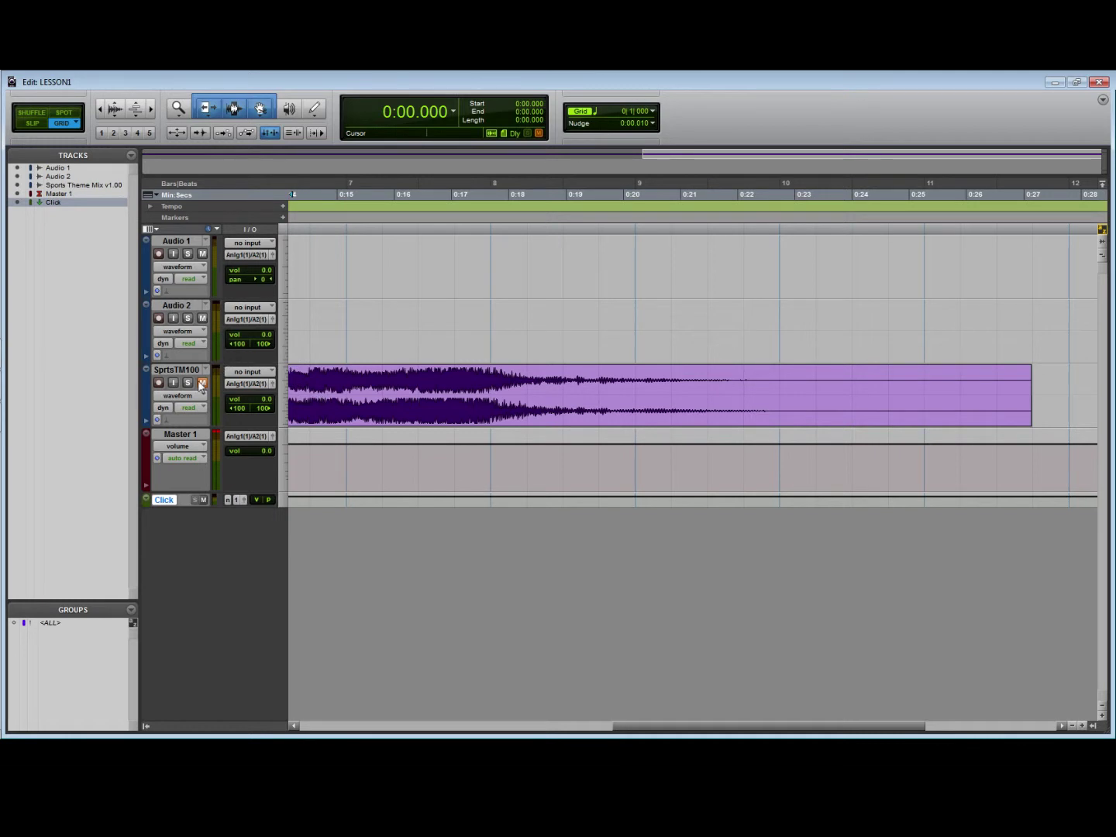
# - Play the unmuted Sports Theme mix together with the click from the session start, and stop playback
pyautogui.press('Return')
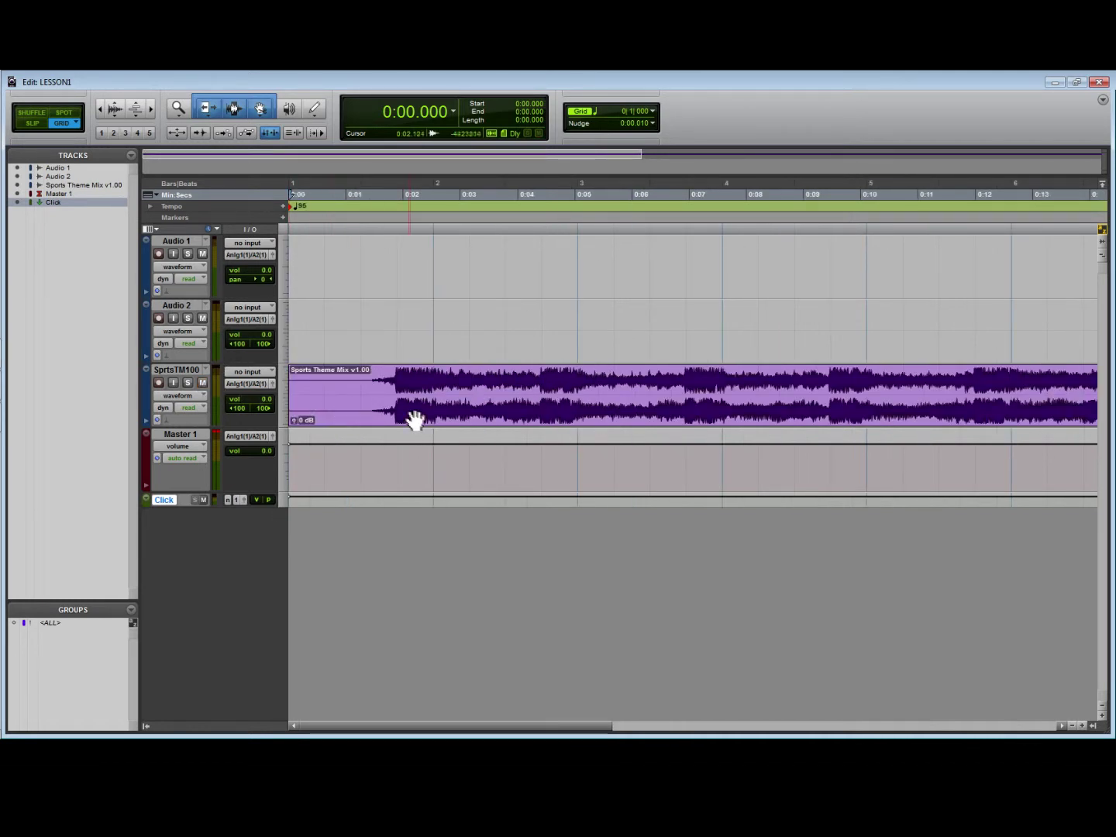
pyautogui.press('space')
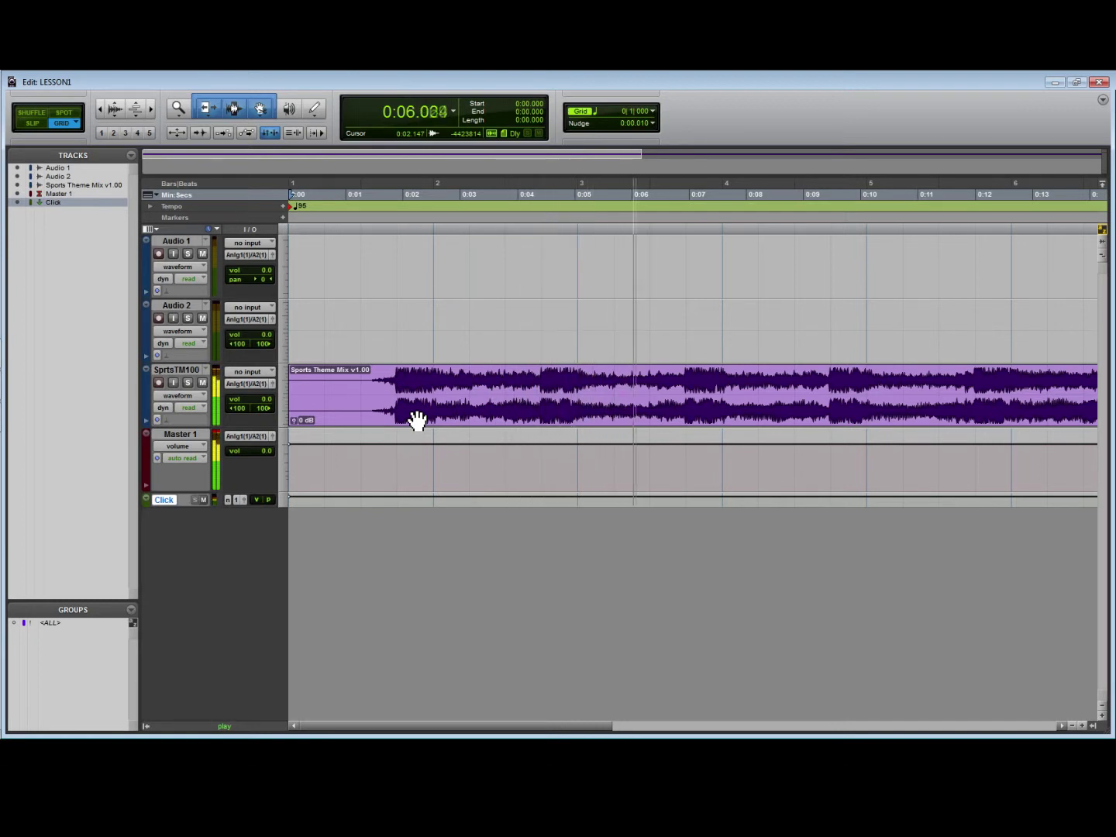
pyautogui.press('space')
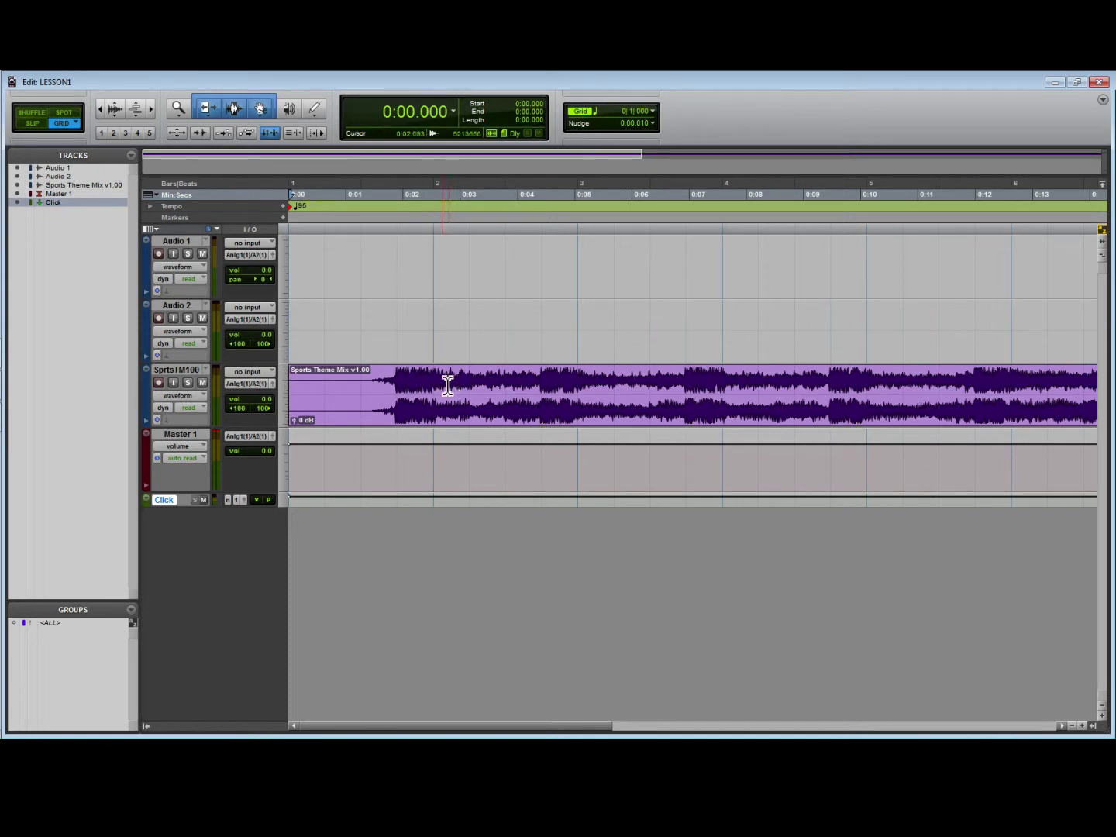
# - Try a volume of -21.3 dB and different left and right pan positions on the SprtsTM100 mixer channel, restoring the defaults
pyautogui.hotkey('ctrl', '=')
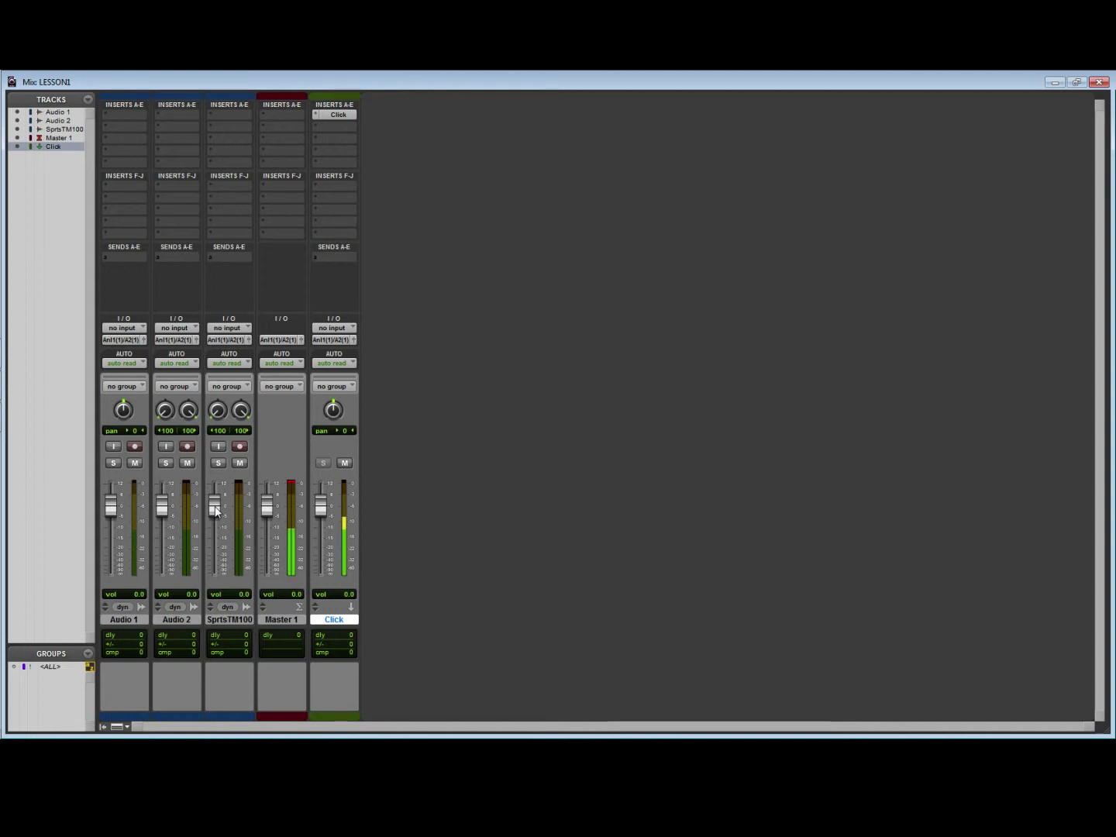
pyautogui.moveTo(216, 509); pyautogui.dragTo(216, 549)
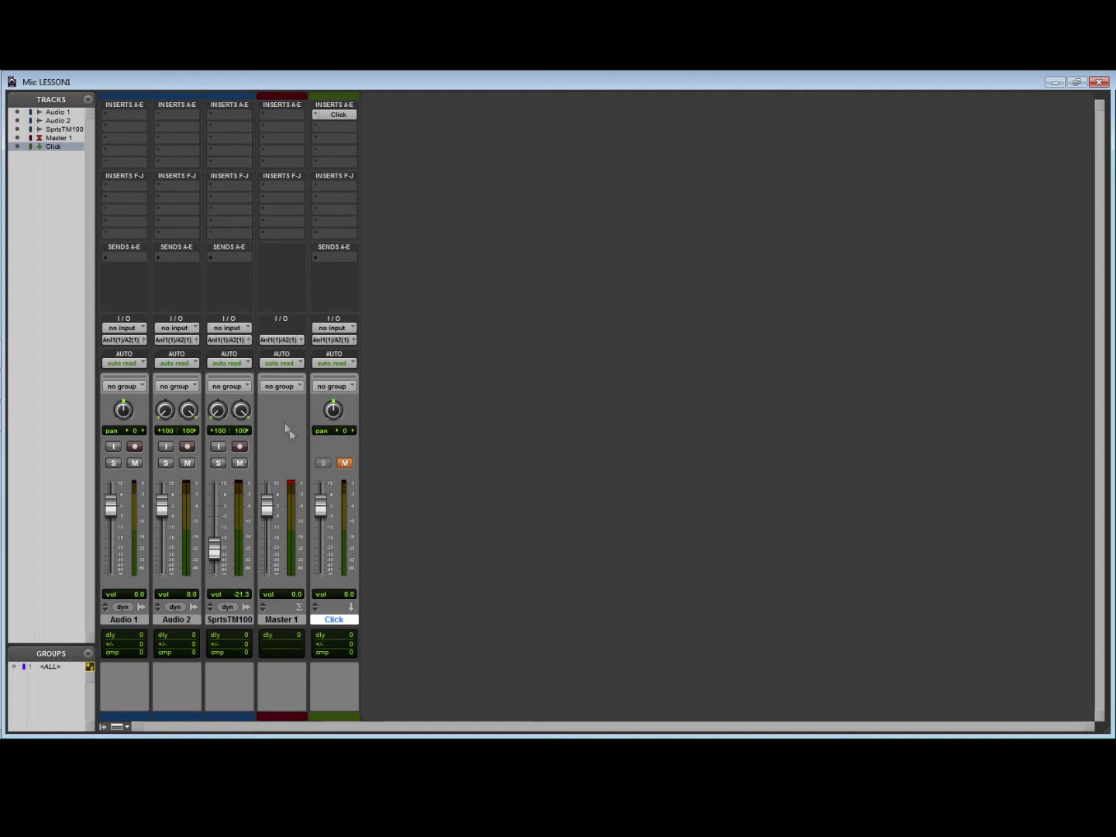
pyautogui.keyDown('alt'); pyautogui.click(217, 410); pyautogui.keyUp('alt')
pyautogui.keyDown('alt'); pyautogui.click(241, 411); pyautogui.keyUp('alt')
pyautogui.moveTo(219, 416); pyautogui.dragTo(224, 518)
pyautogui.moveTo(242, 412); pyautogui.dragTo(237, 355)
pyautogui.moveTo(219, 412); pyautogui.dragTo(246, 378)
pyautogui.keyDown('alt'); pyautogui.click(216, 550); pyautogui.keyUp('alt')
# - Lower the Master 1 fader to -3.1 dB and unmute the click track
pyautogui.moveTo(268, 507); pyautogui.dragTo(269, 517)
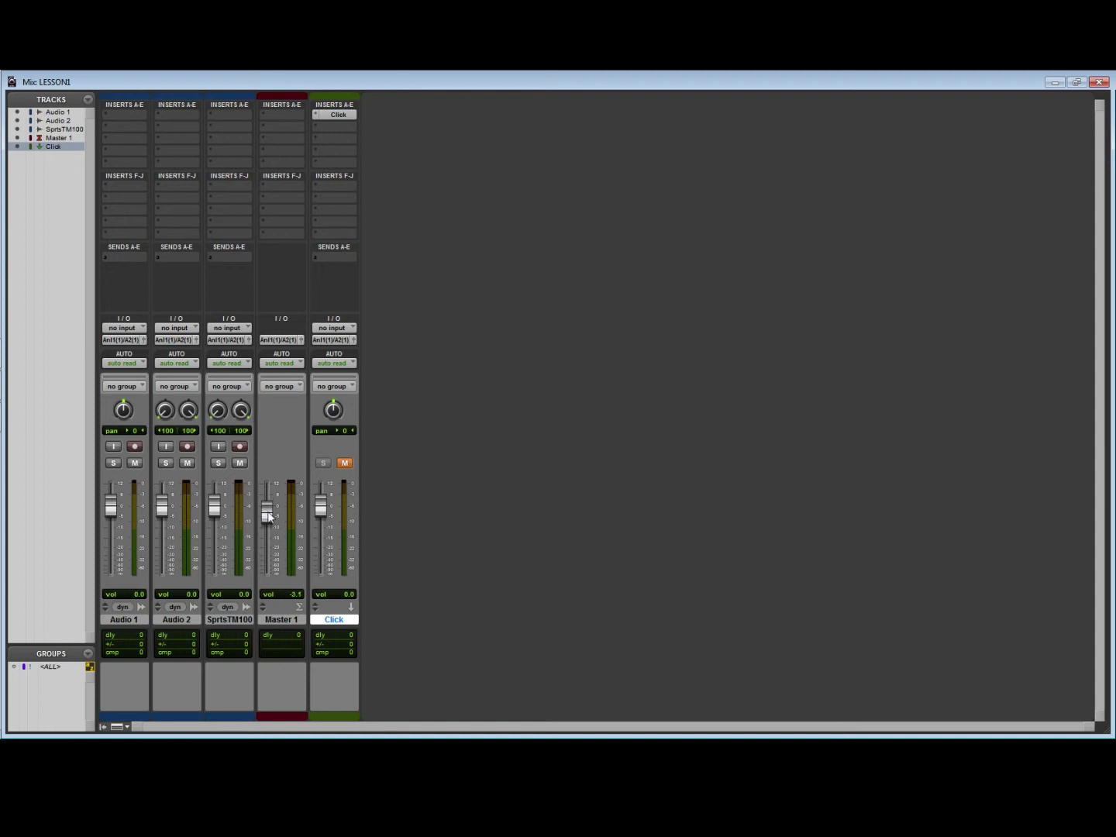
pyautogui.click(343, 464)
# - Move the Master 1 track below the Click track in the track order and check the arrangement in the Edit window
pyautogui.keyDown('shift'); pyautogui.click(55, 139); pyautogui.keyUp('shift')
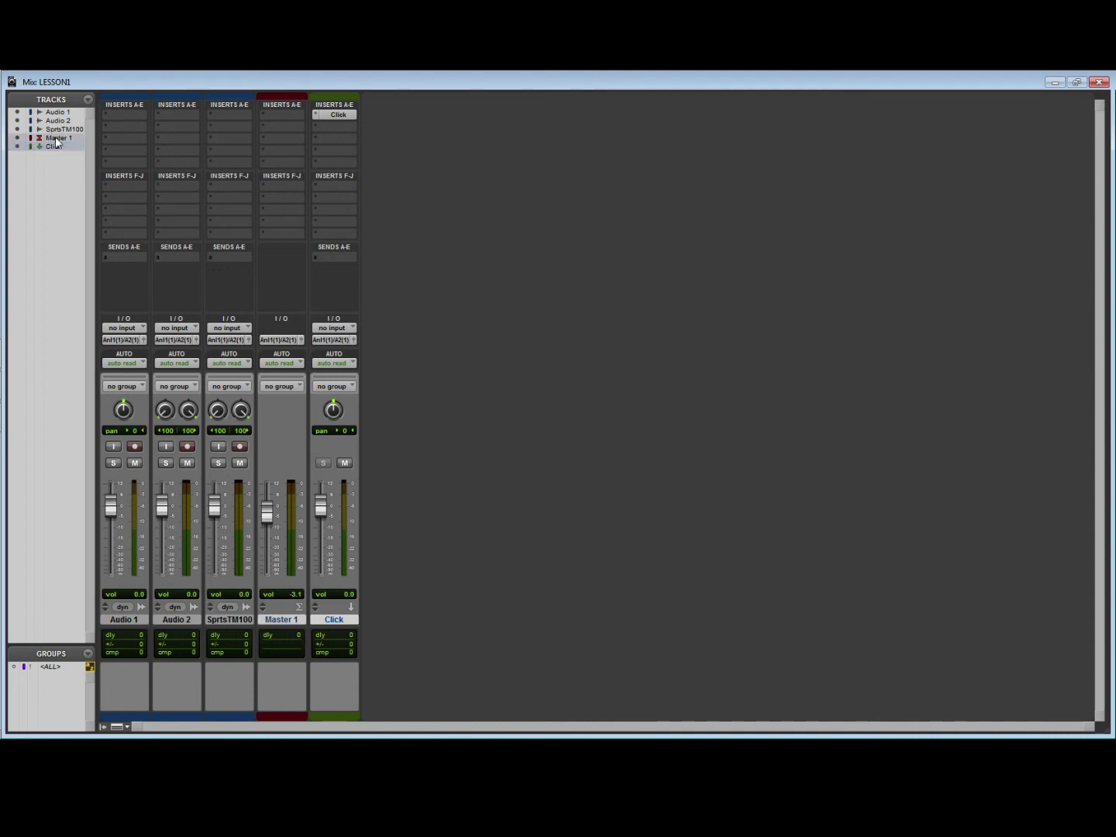
pyautogui.click(55, 138)
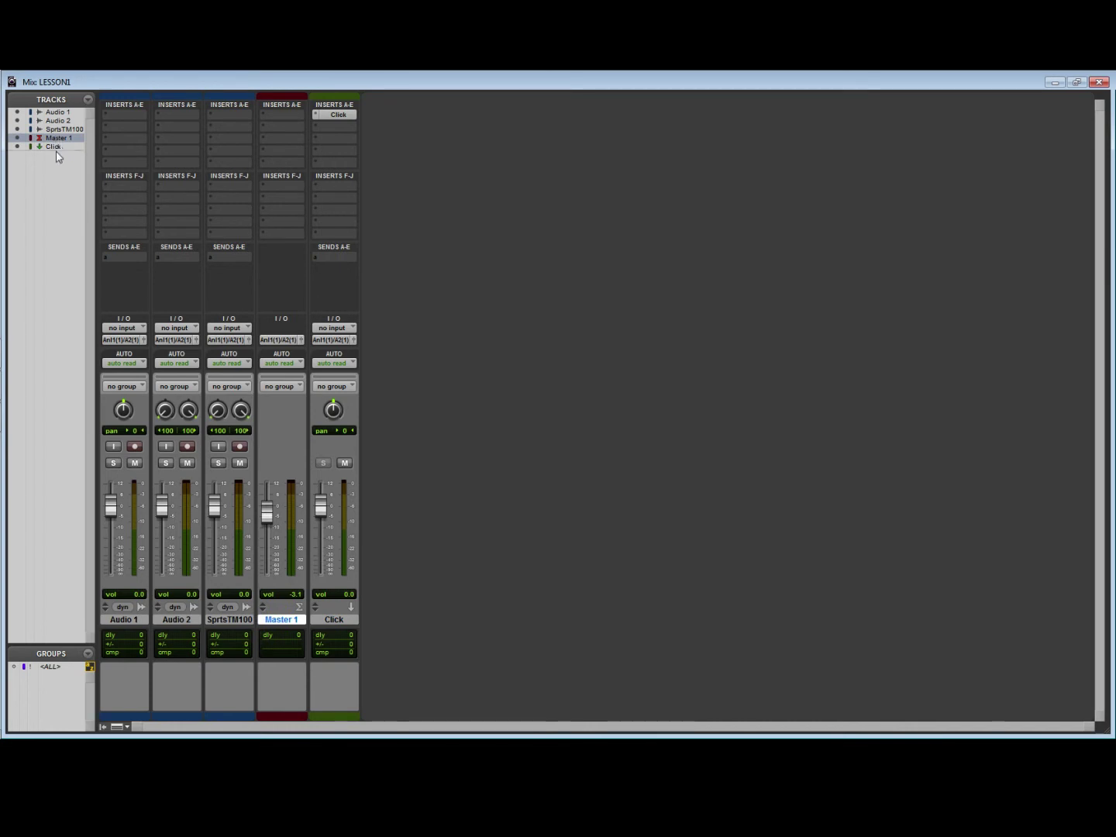
pyautogui.moveTo(56, 156); pyautogui.dragTo(58, 153)
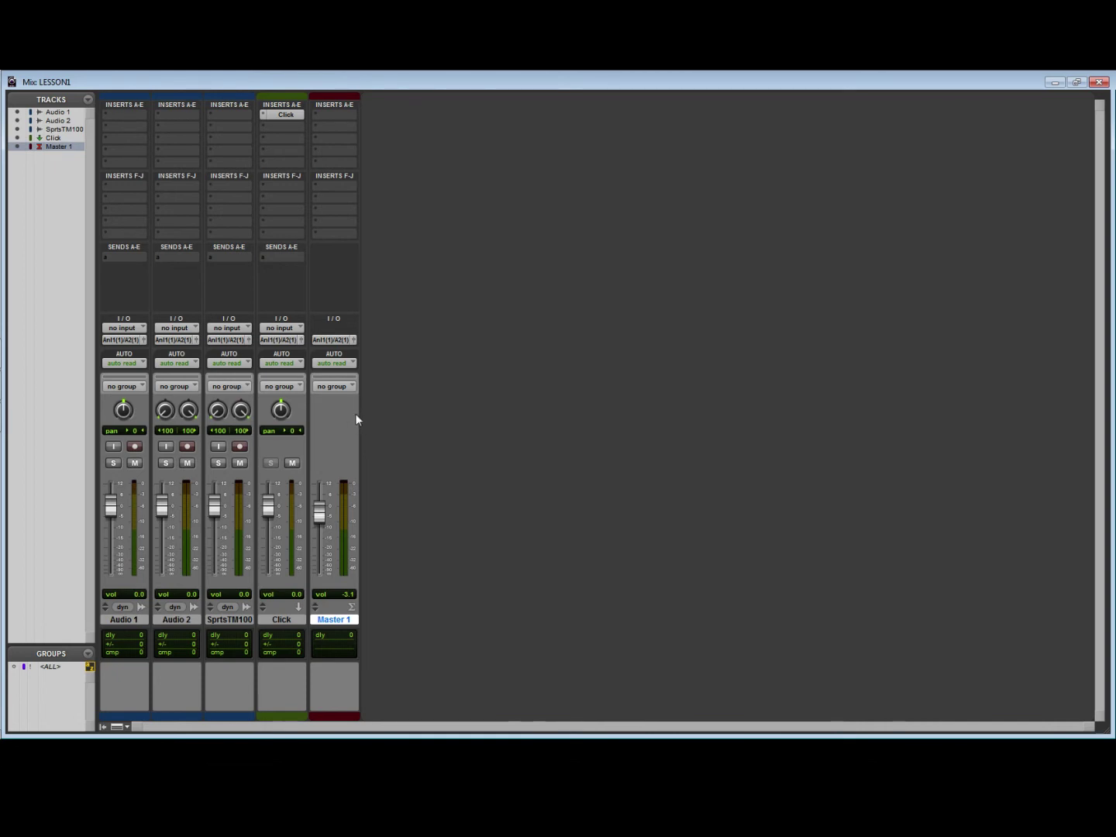
pyautogui.hotkey('ctrl', '=')
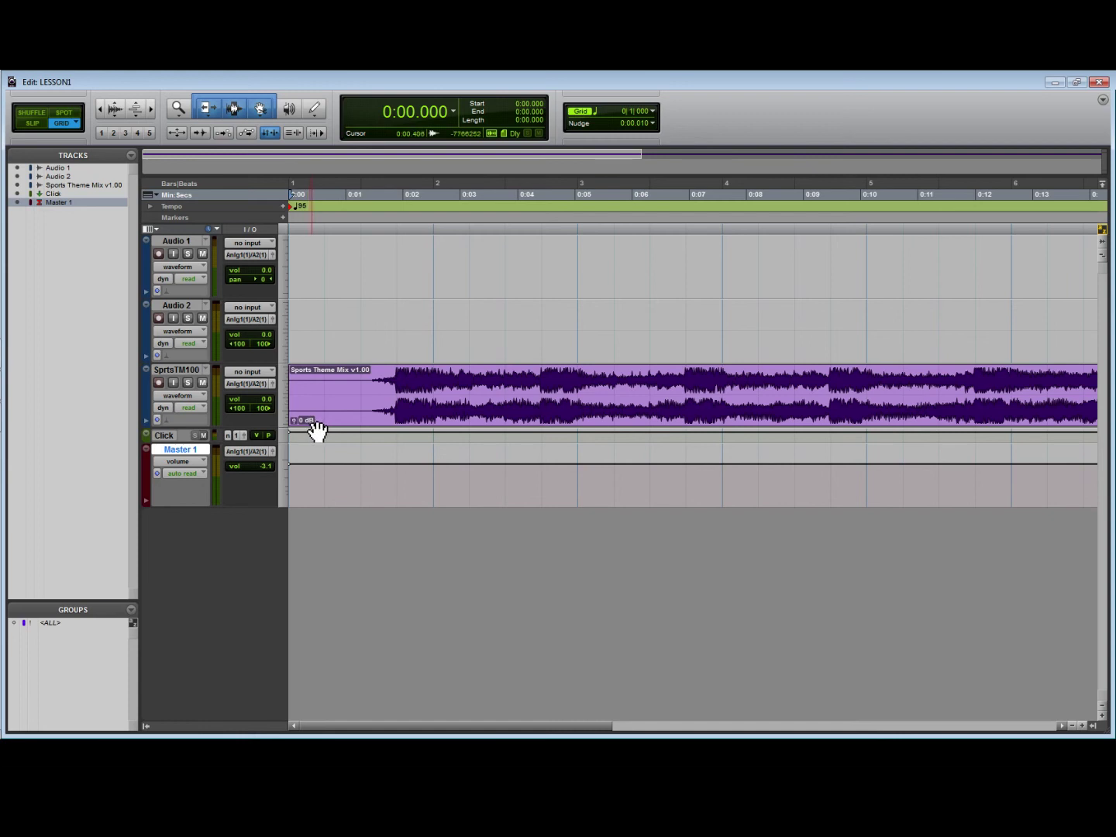
pyautogui.hotkey('ctrl', '=')
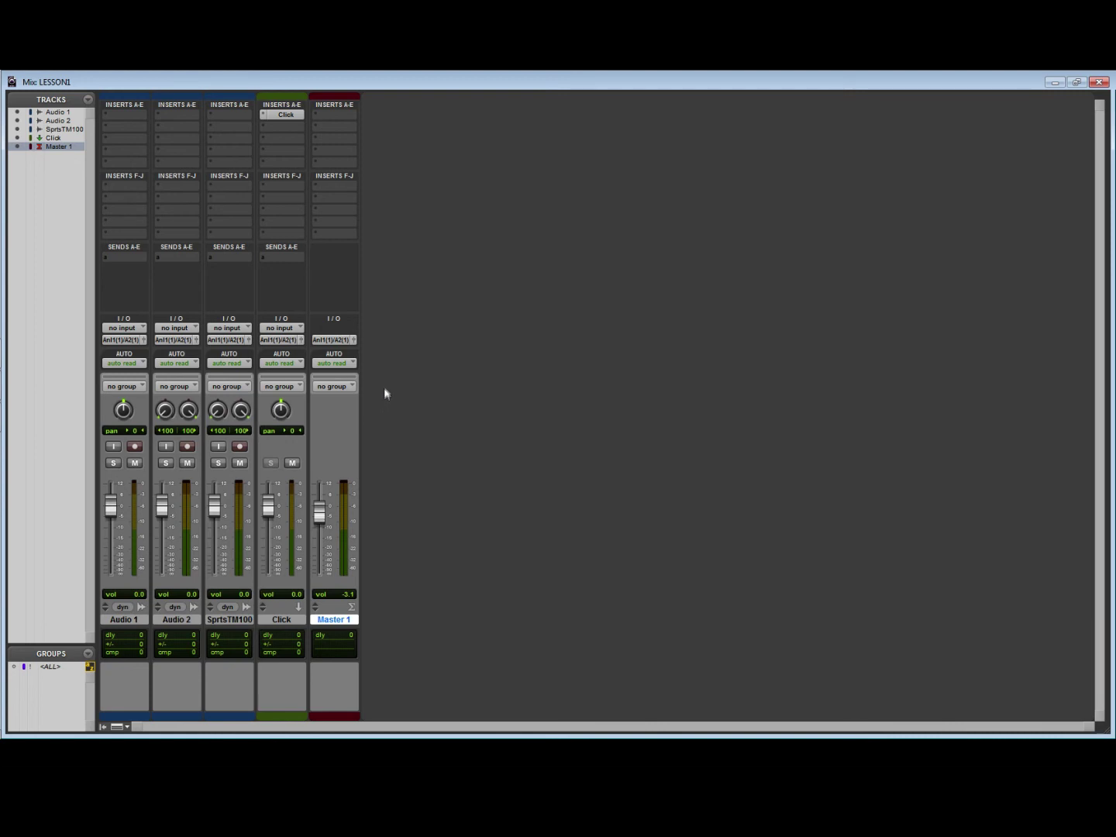
# - Create one new stereo Aux Input track
pyautogui.click(90, 70)
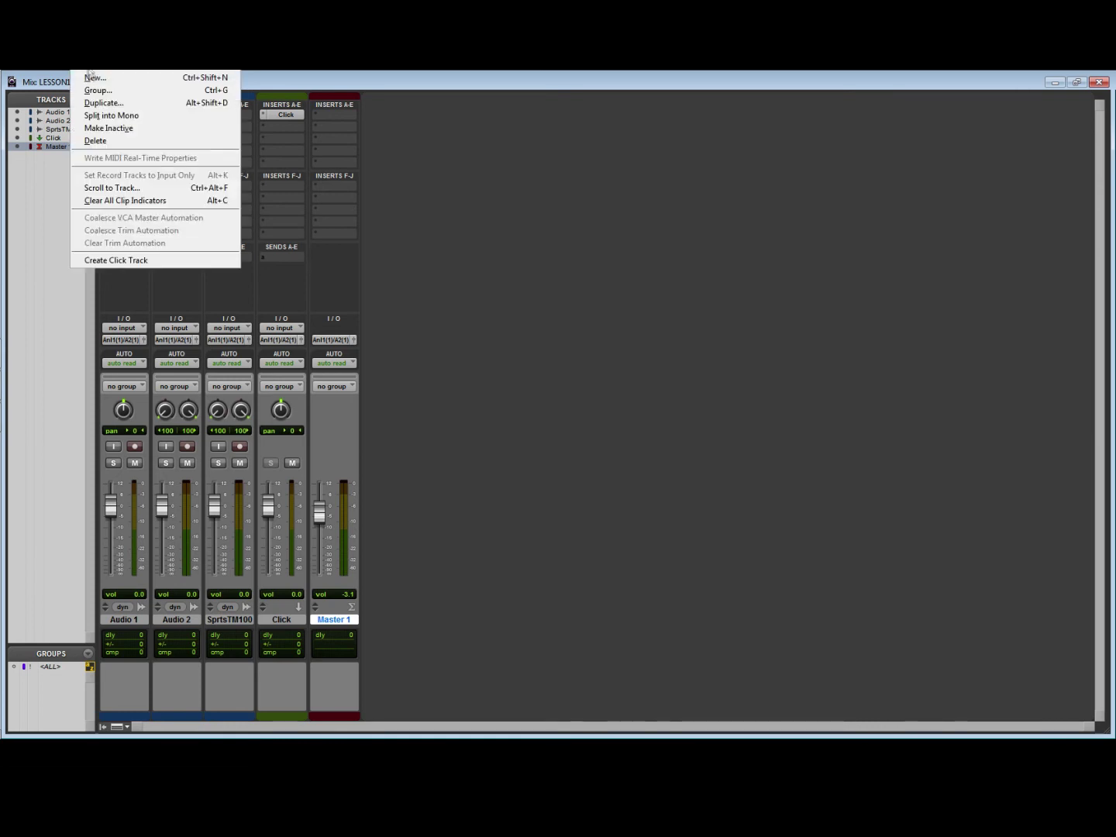
pyautogui.click(94, 79)
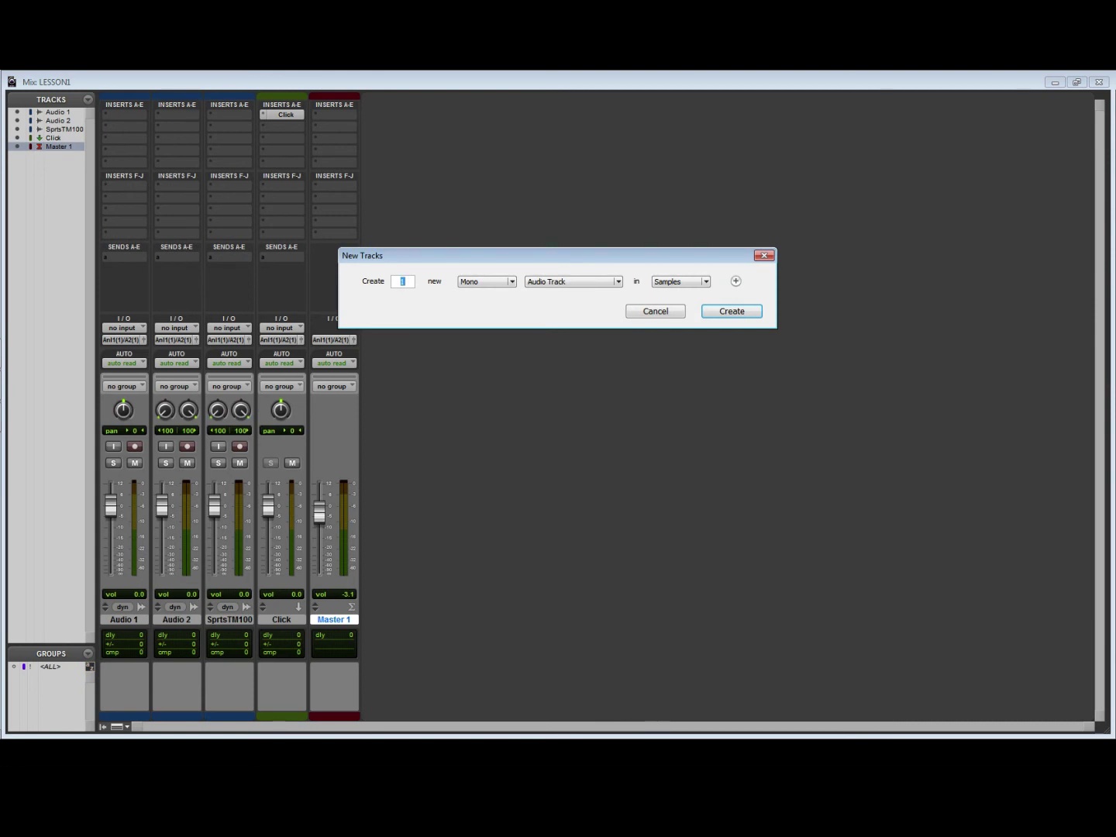
pyautogui.click(486, 281)
pyautogui.click(483, 297)
pyautogui.click(573, 282)
pyautogui.click(574, 297)
pyautogui.click(729, 313)
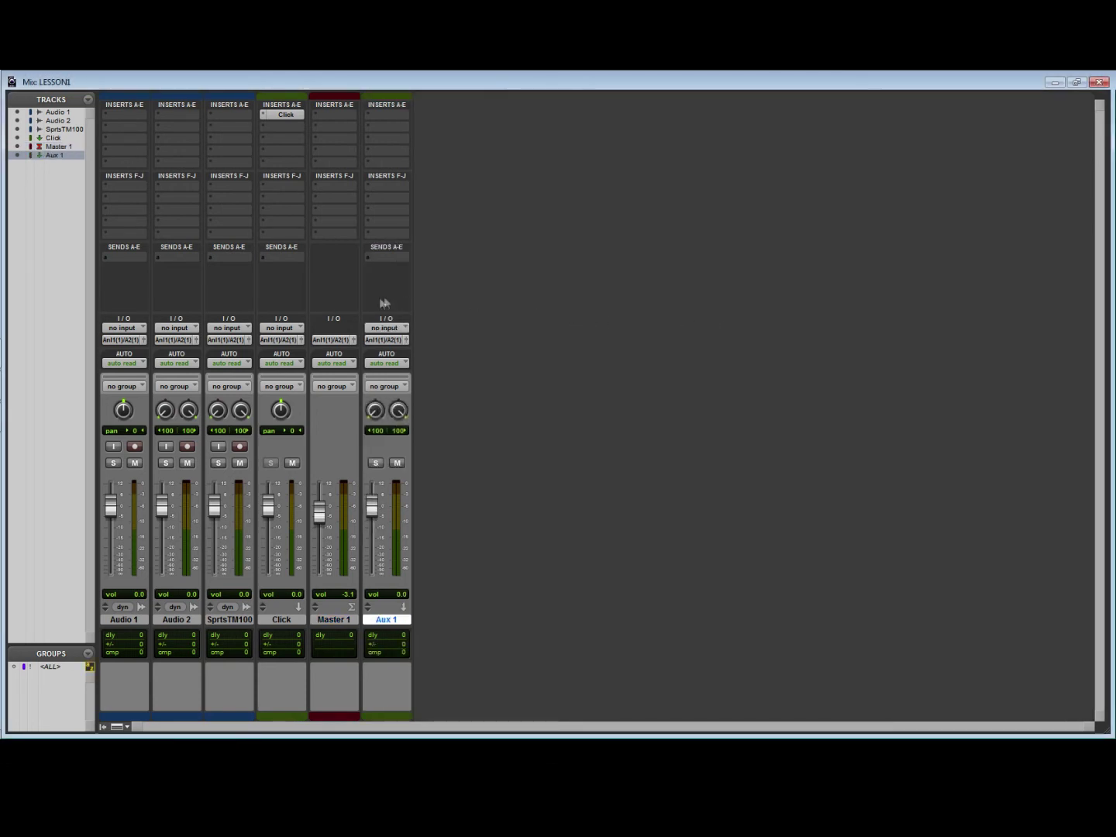
# - Move the Master 1 track below the Aux 1 track in the track order
pyautogui.click(56, 147)
pyautogui.moveTo(57, 148); pyautogui.dragTo(58, 159)
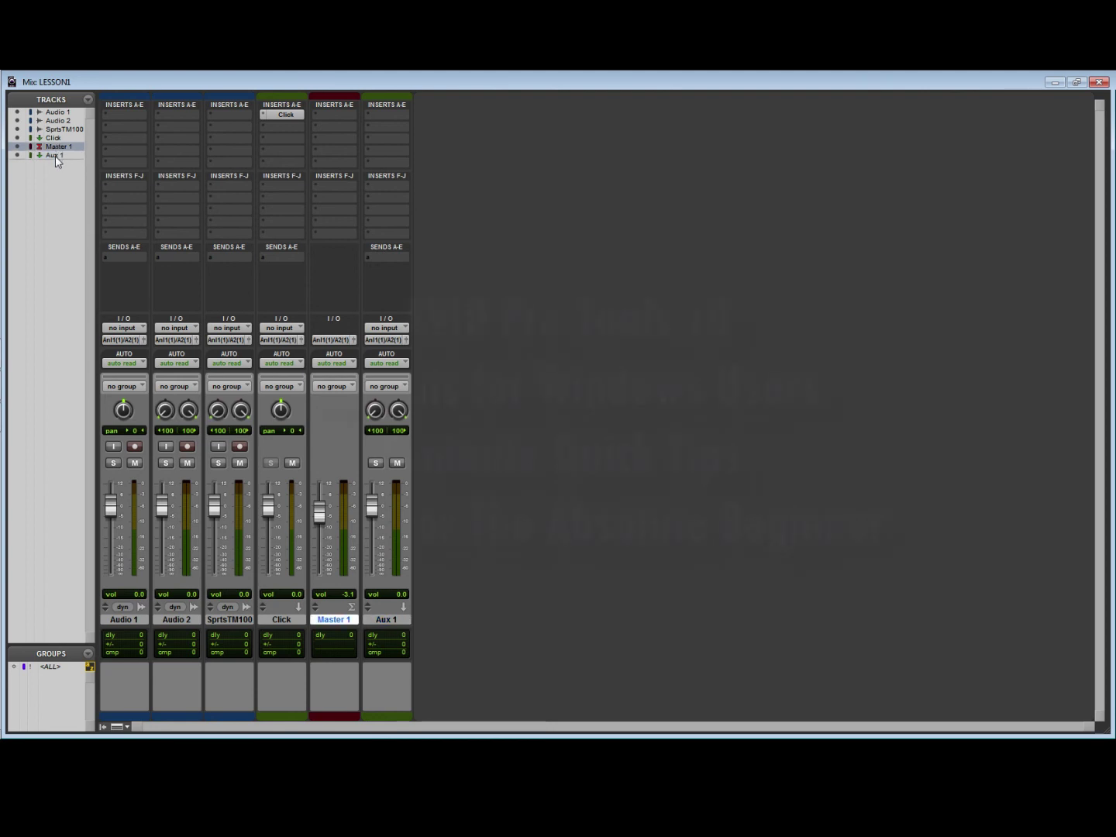